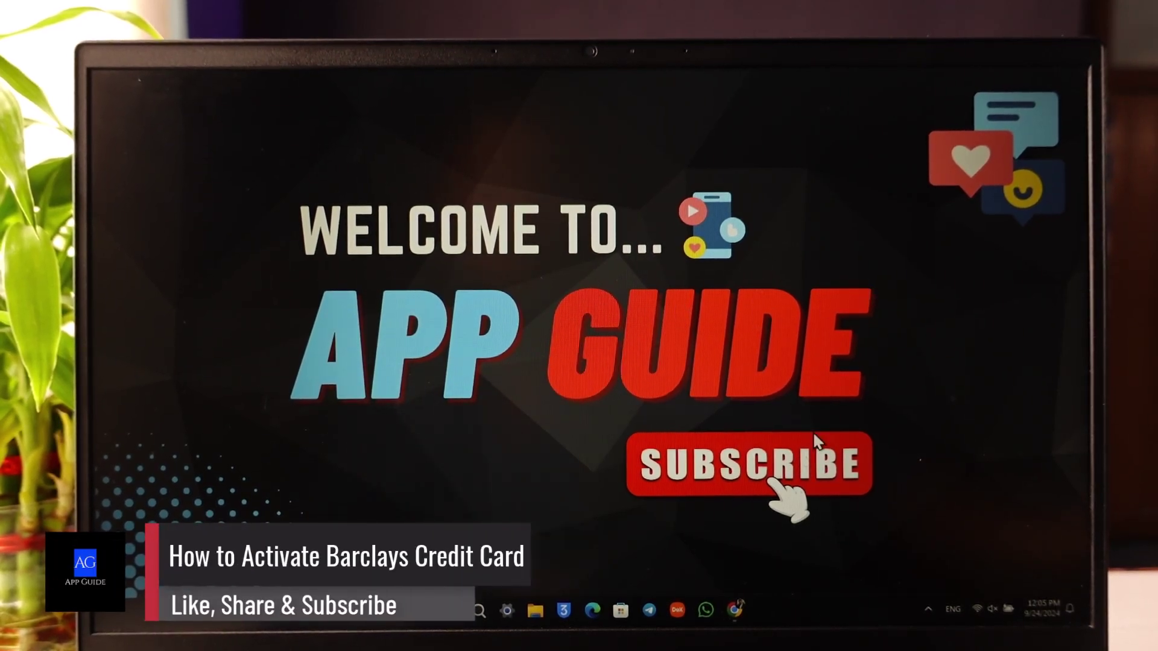
- Bring the Google search results forward and dismiss the search suggestions
left_click(738, 608)
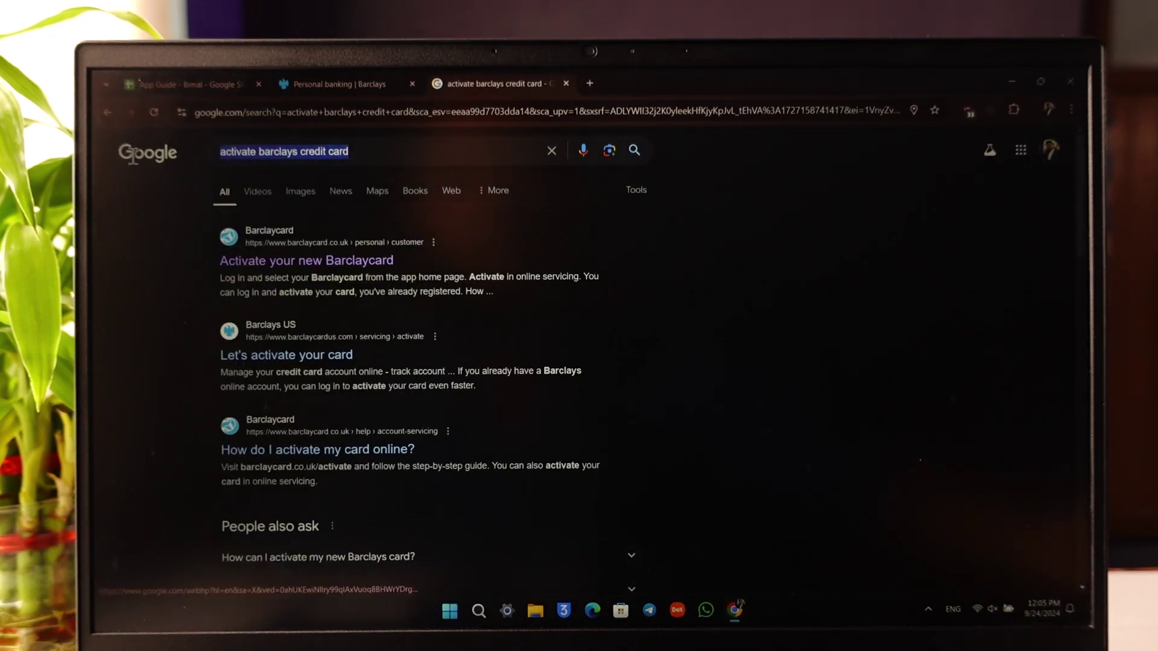
left_click(384, 143)
left_click(113, 320)
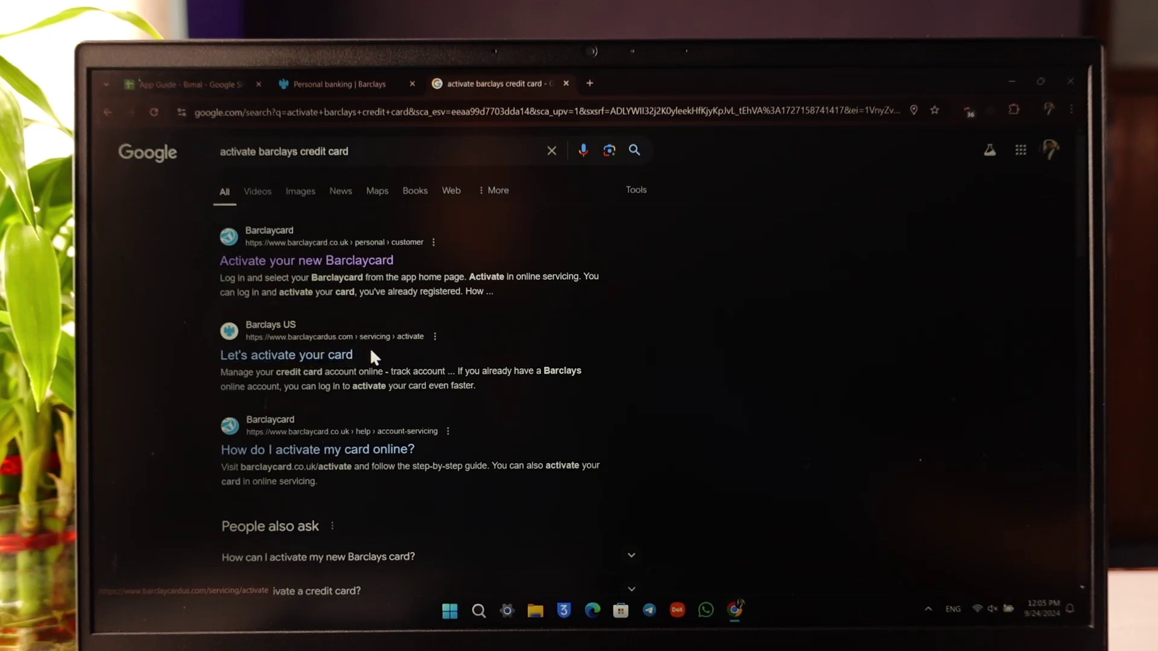
- Open the 'Activate your new Barclaycard' result in a new tab and view its heading
right_click(363, 261)
left_click(398, 276)
left_click(650, 81)
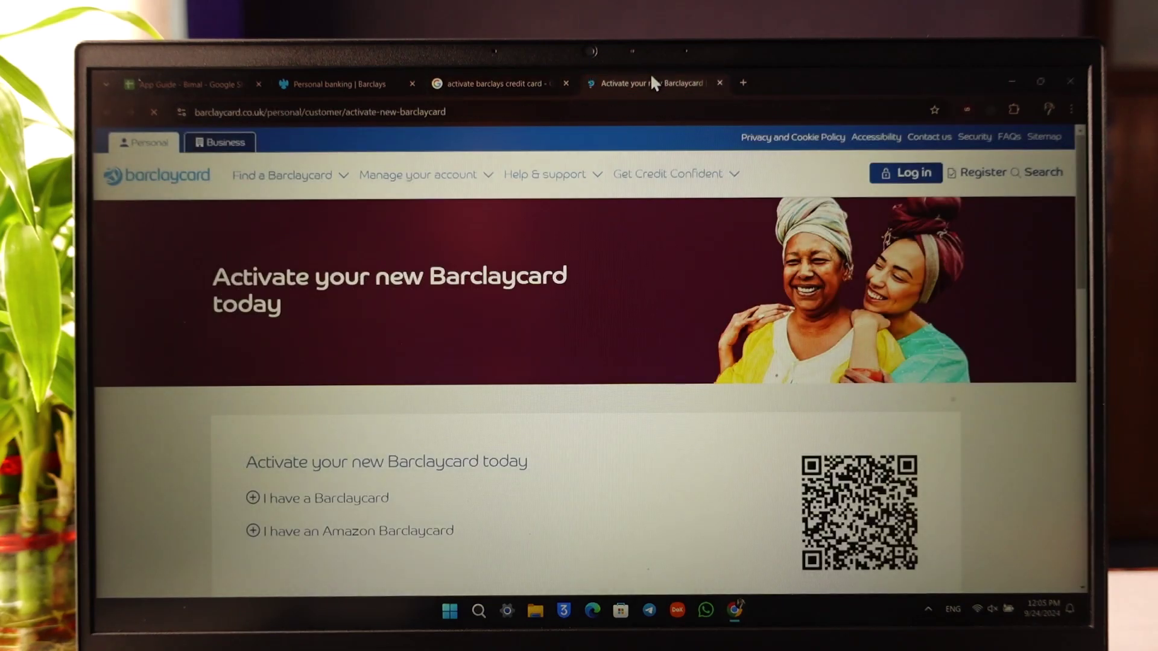
left_click_drag(246, 276, 439, 310)
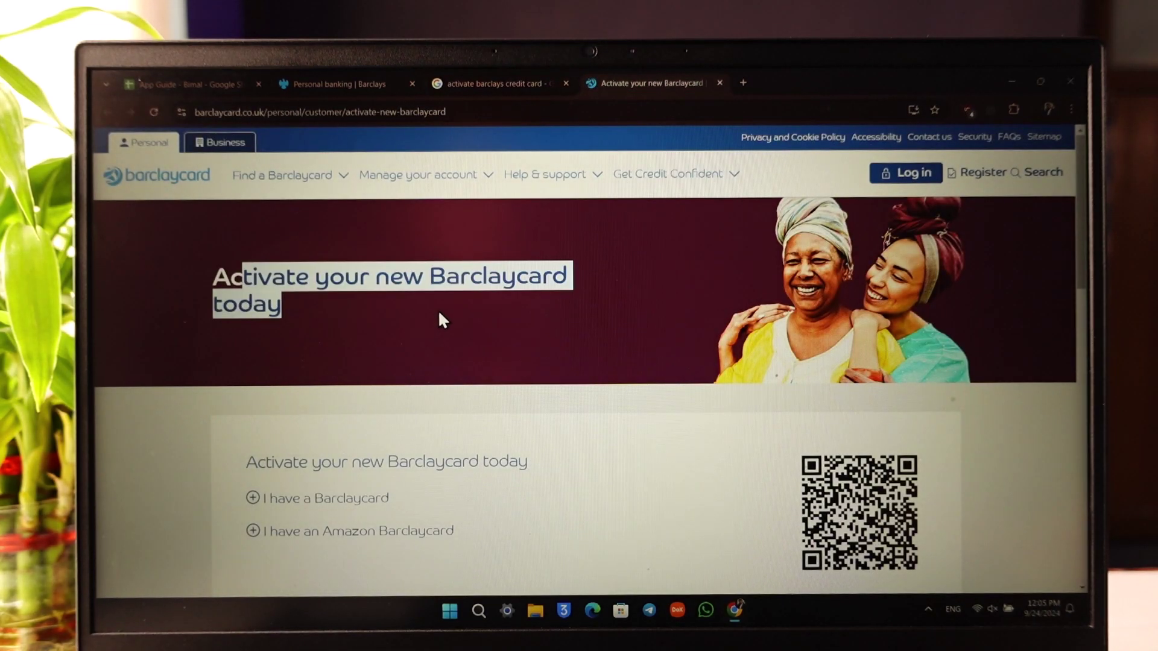
left_click(571, 258)
scroll(604, 369, "down", 2)
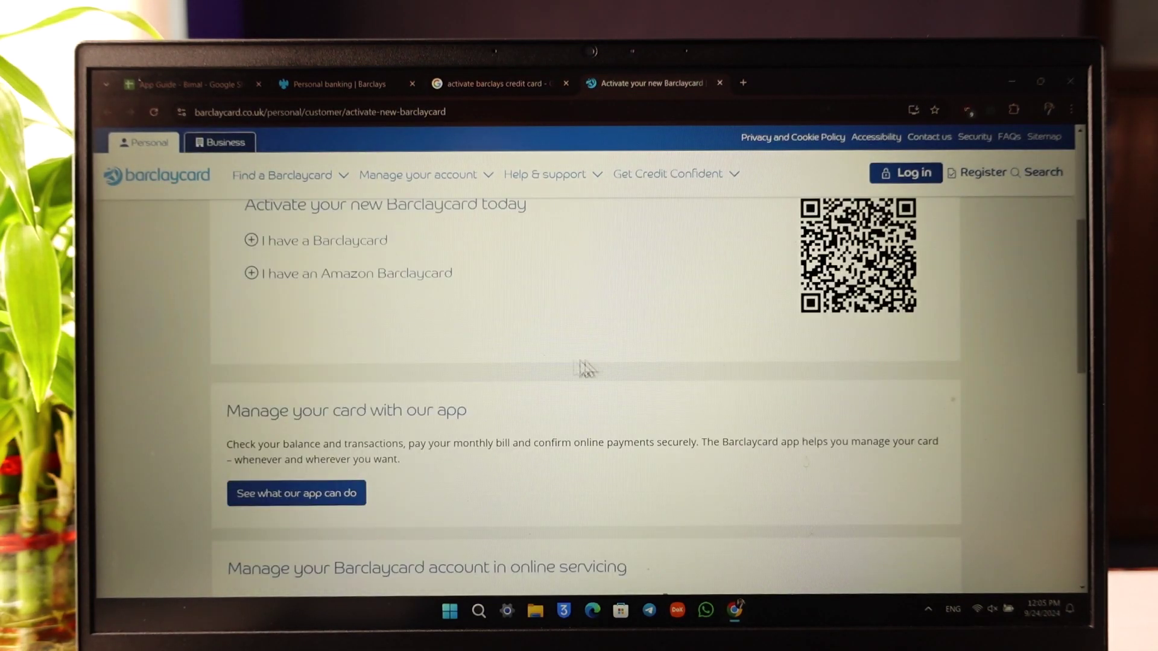
scroll(588, 367, "up", 1)
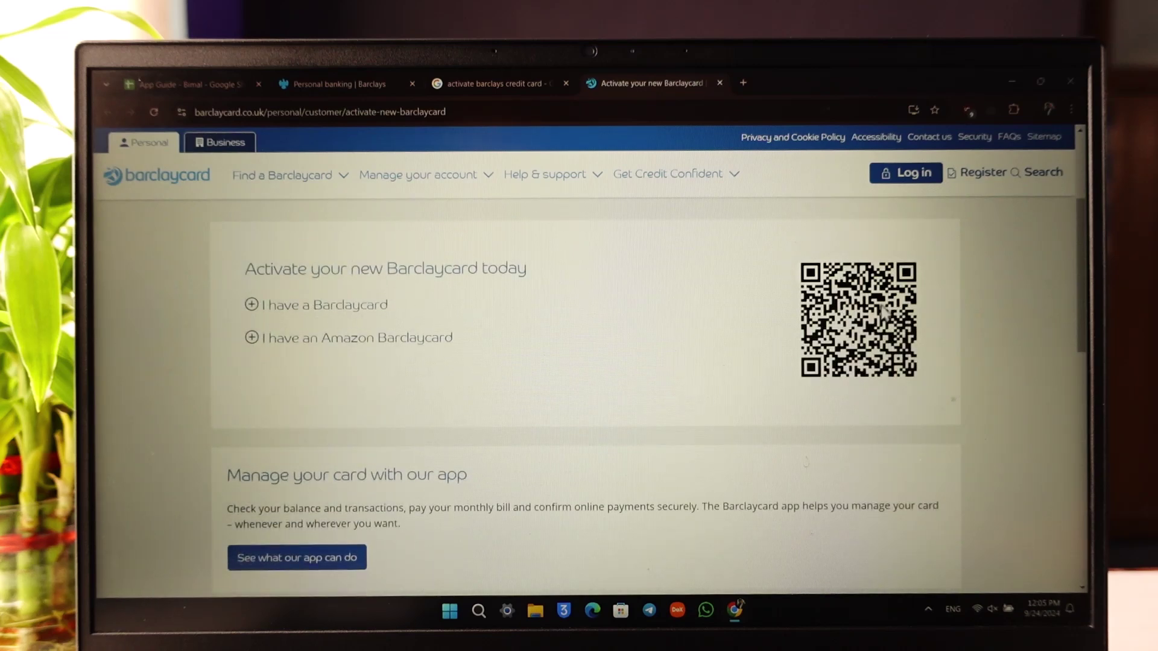
scroll(882, 308, "down", 2)
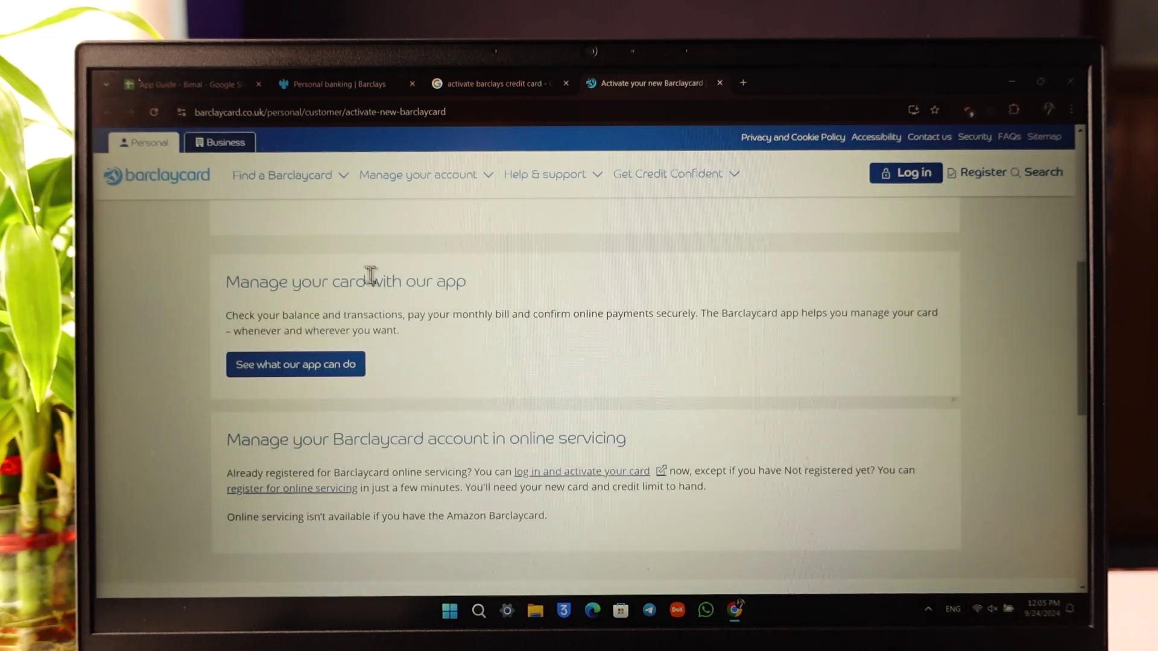
- Read the app and online servicing sections, then show the Barclays personal banking homepage
left_click_drag(305, 287, 447, 315)
scroll(495, 334, "down", 2)
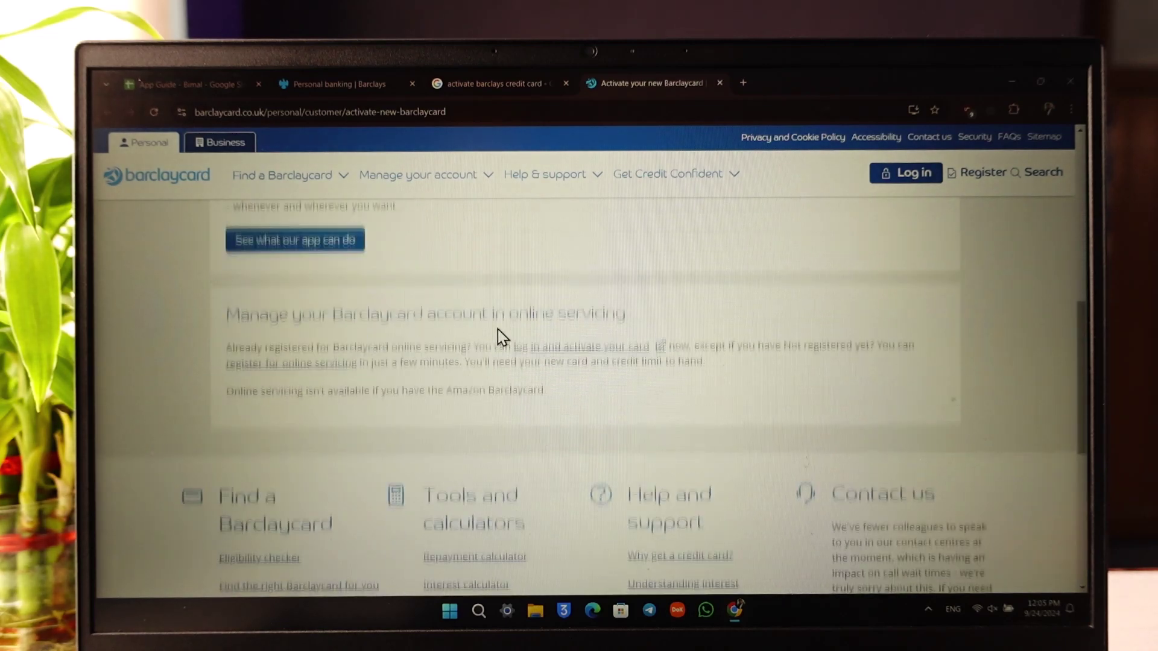
left_click_drag(247, 343, 420, 349)
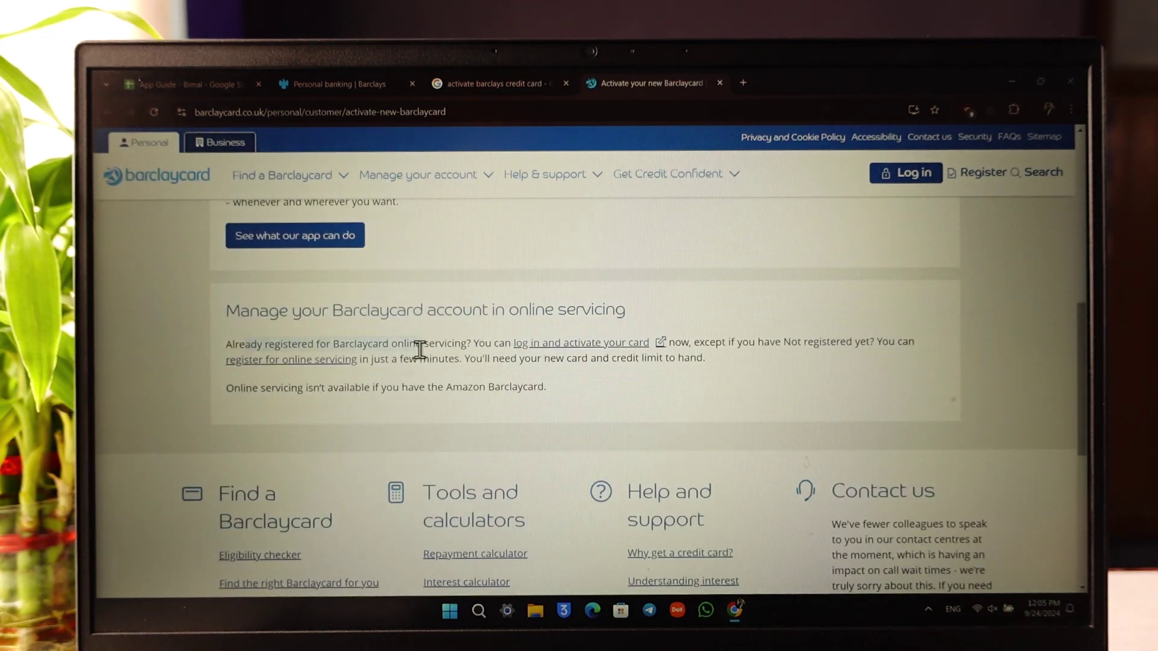
left_click(360, 84)
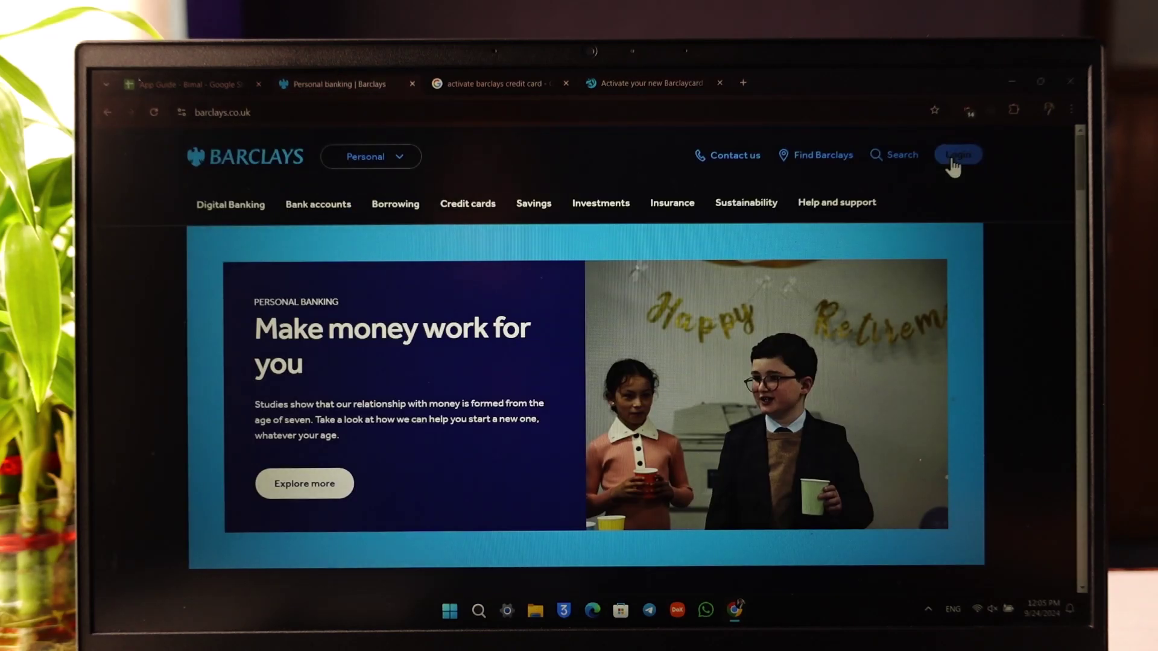
- Return to the Barclaycard activation page at its online servicing notes
left_click(647, 83)
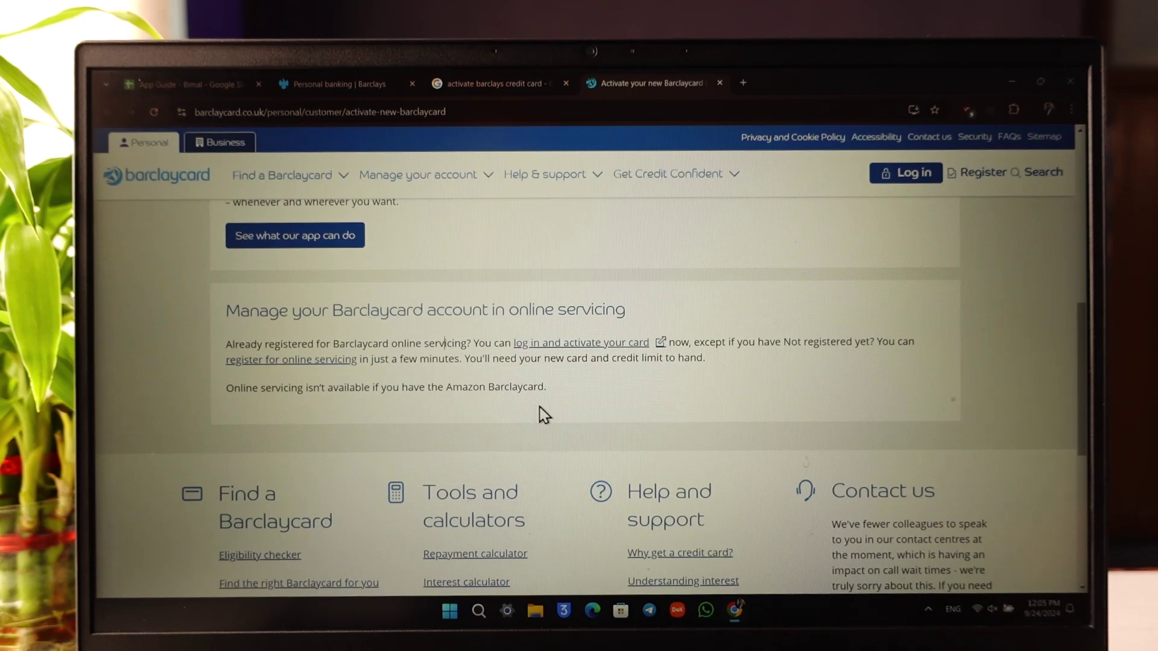
scroll(537, 407, "up", 10)
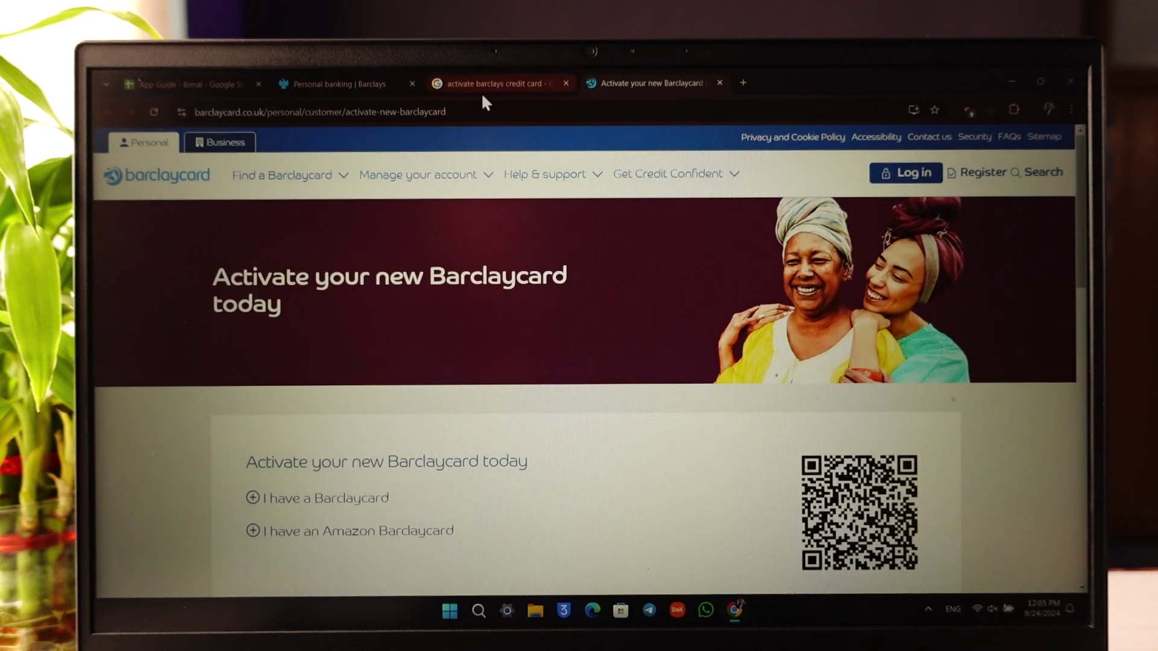
- Switch to the Barclays homepage and close the search results and activation pages
left_click(389, 83)
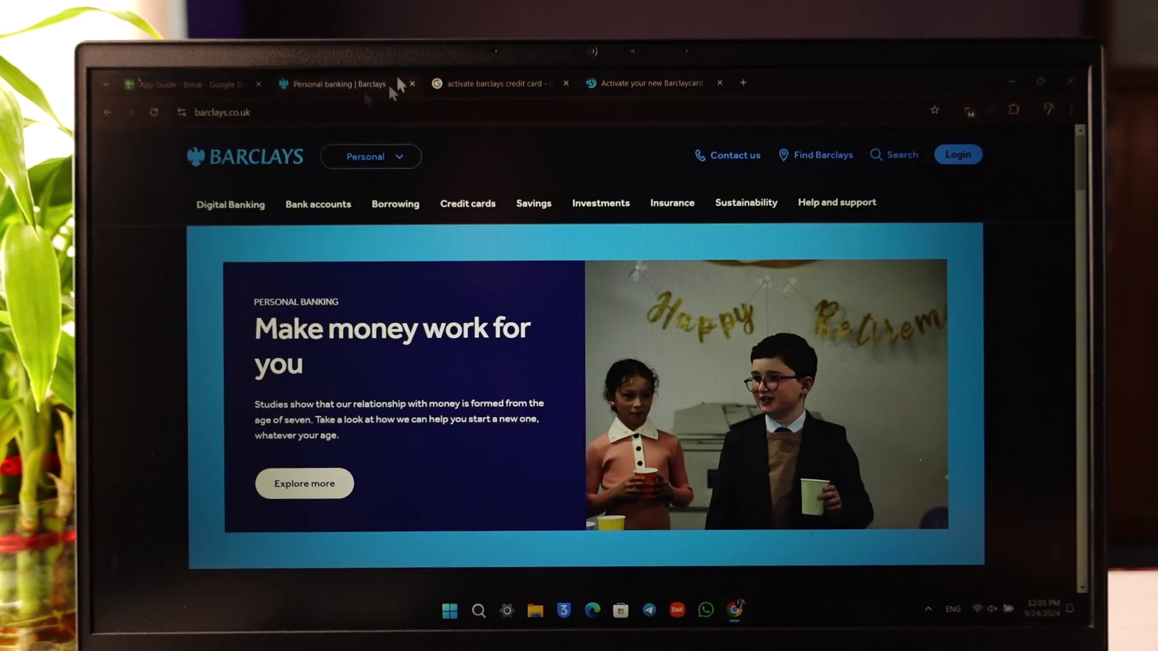
left_click(568, 83)
- Glance at the Credit cards menu and close it, leaving the homepage showing
left_click(491, 207)
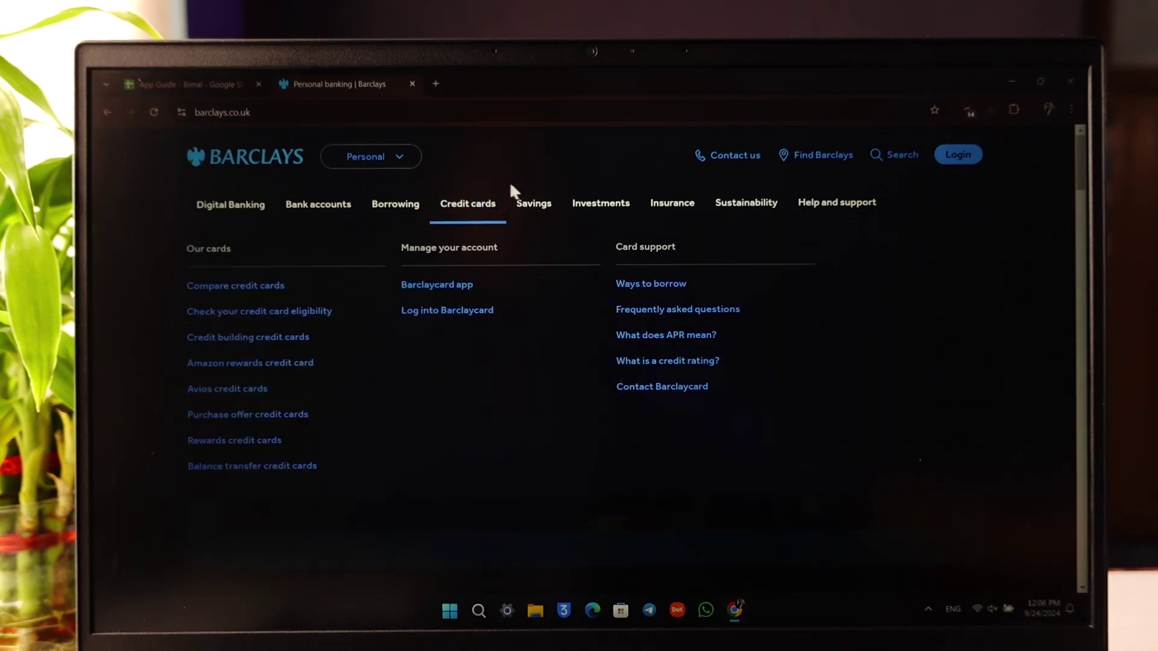
left_click(236, 169)
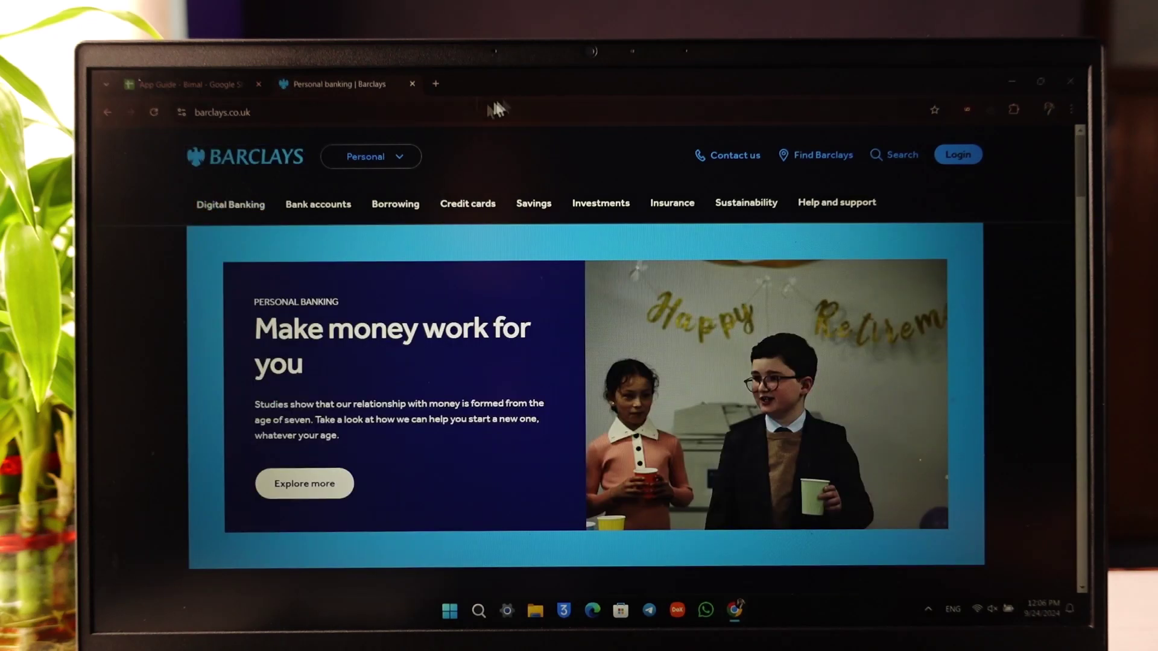